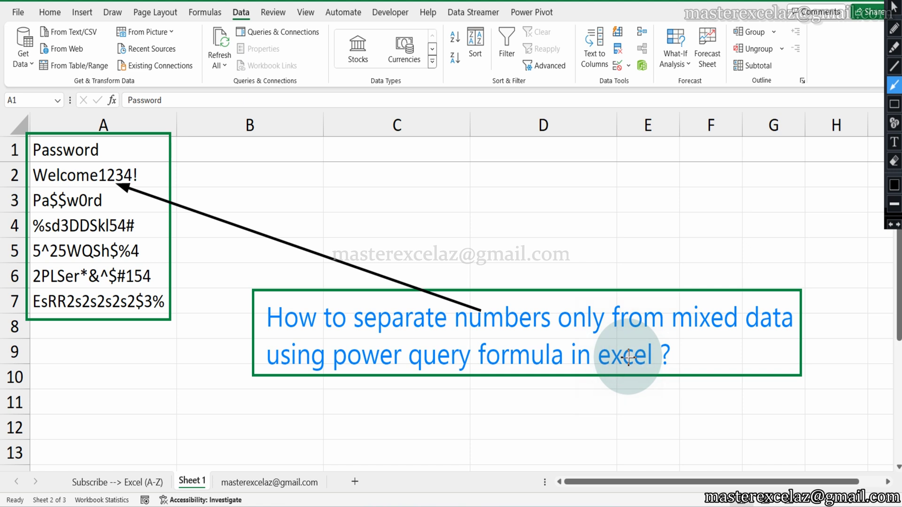
Step: Convert the Password data in A1:A7 into a table with headers
click(893, 6)
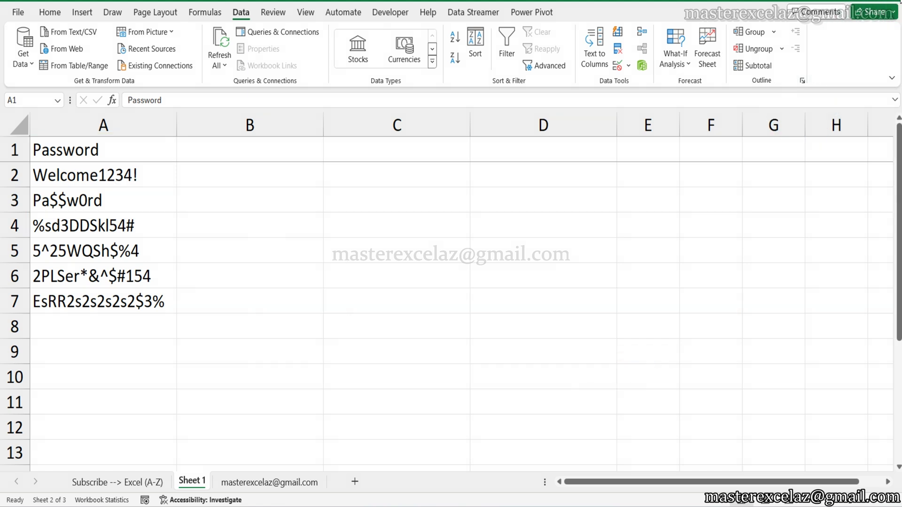
click(140, 146)
drag(137, 143, 155, 301)
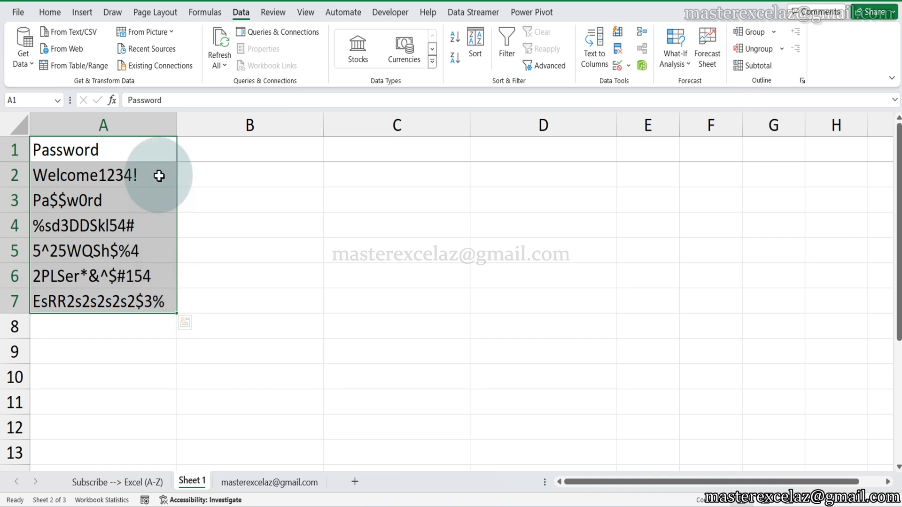
click(82, 12)
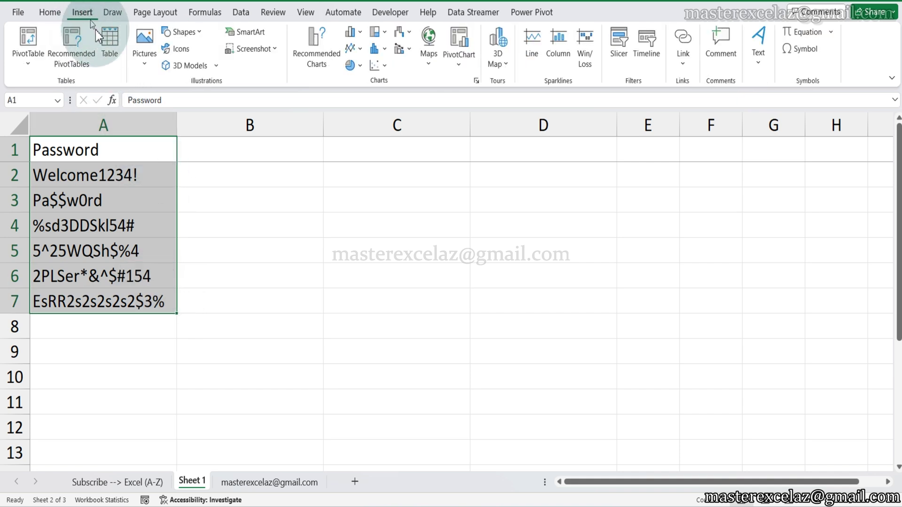
click(109, 48)
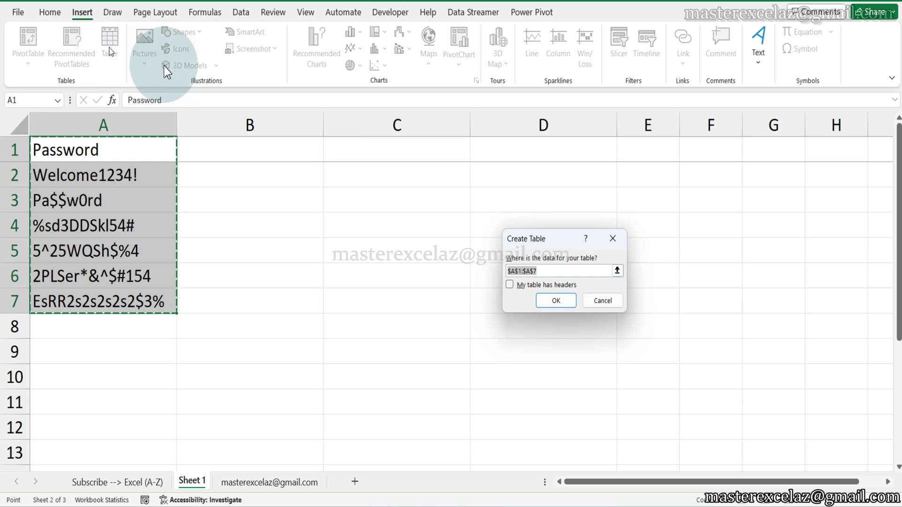
click(509, 284)
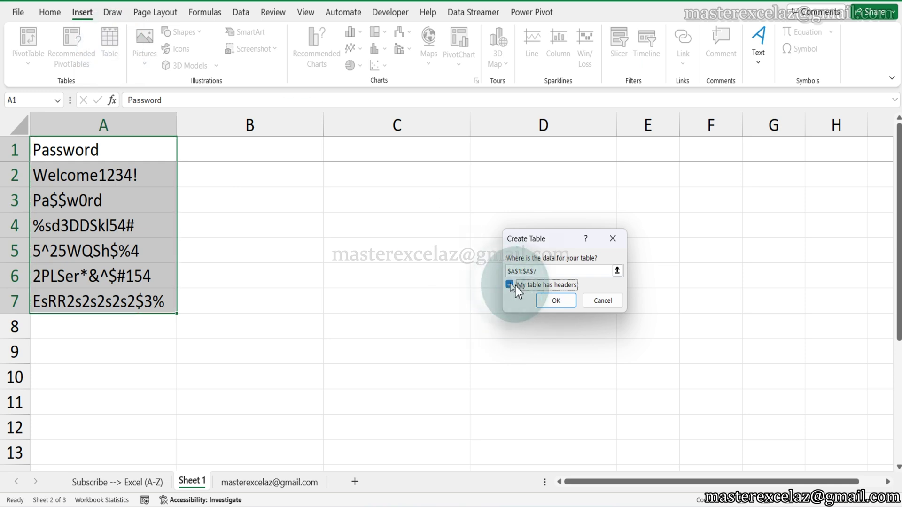
click(557, 300)
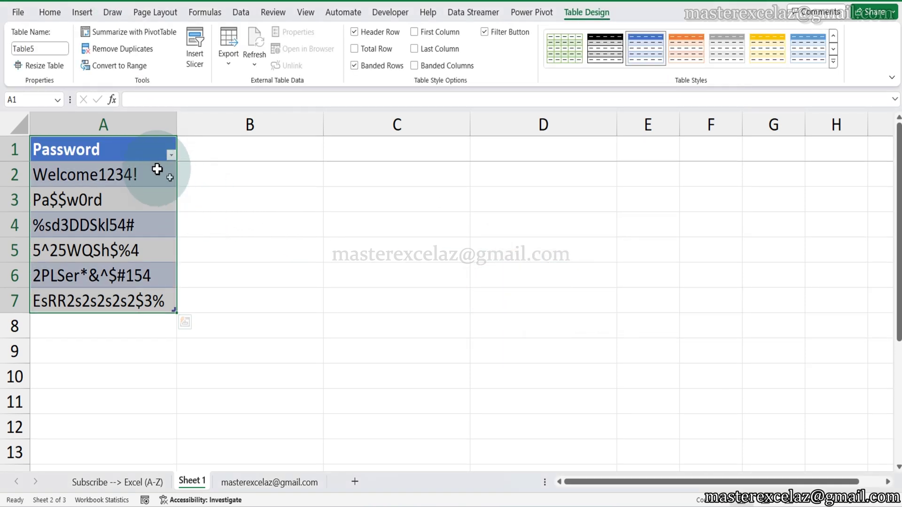
Step: Load the Password table into the Power Query Editor
click(147, 151)
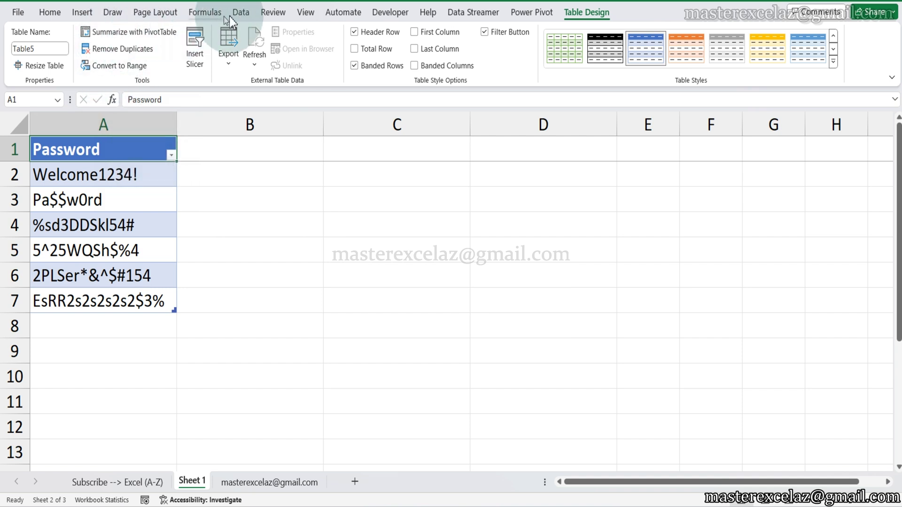
click(241, 14)
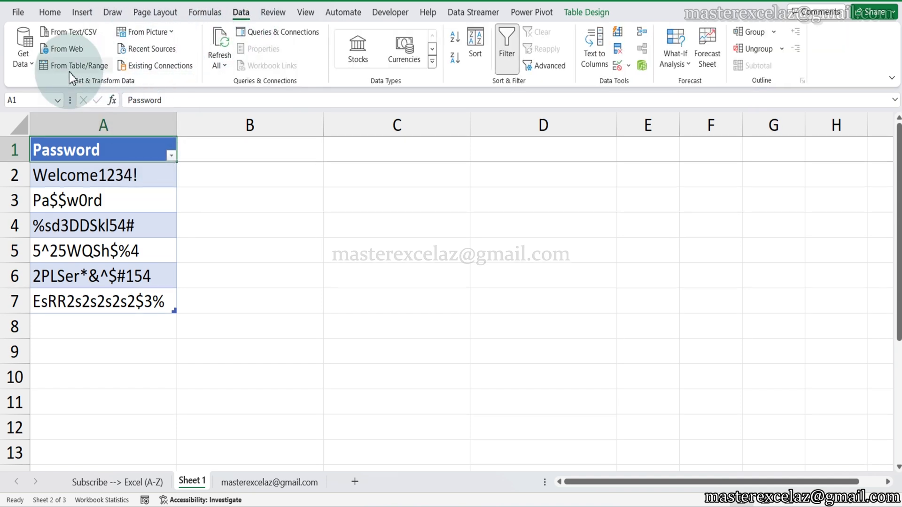
click(69, 70)
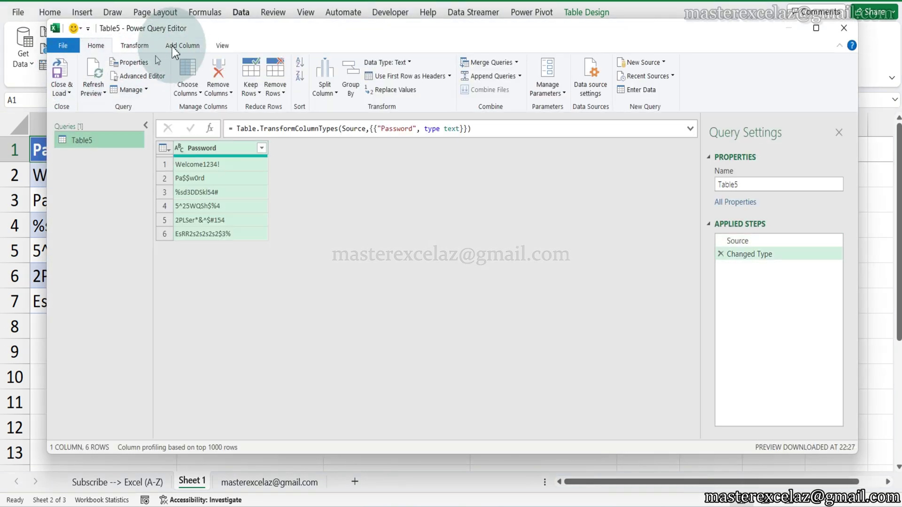
Step: Start a custom column with the formula Text.Select([Password]), inserting the Password column as its text argument
click(191, 46)
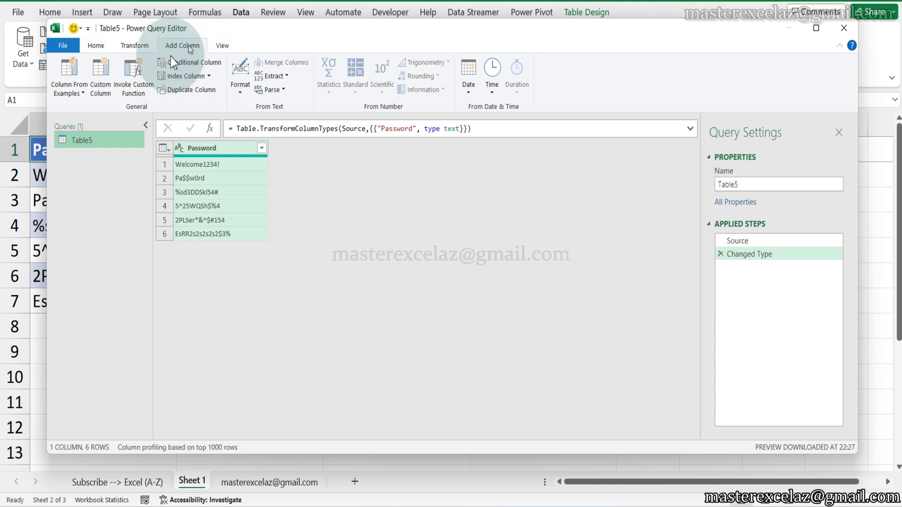
click(104, 87)
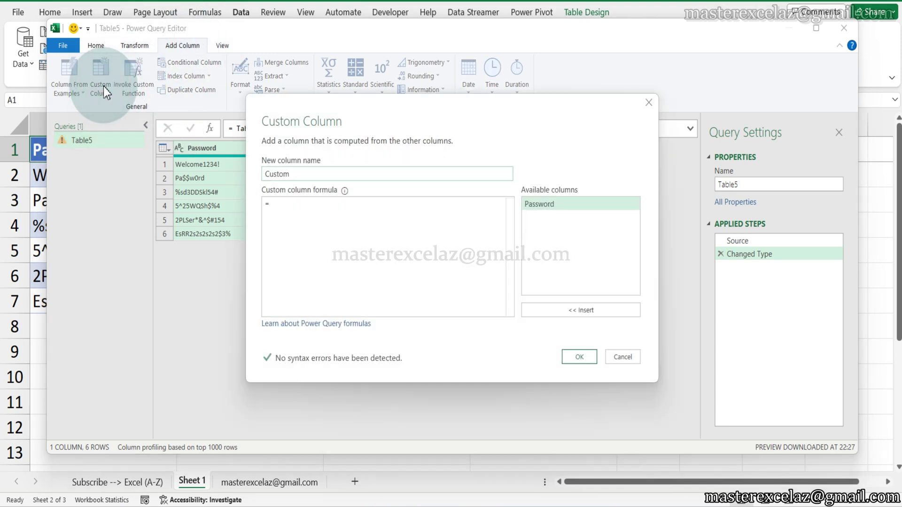
click(288, 205)
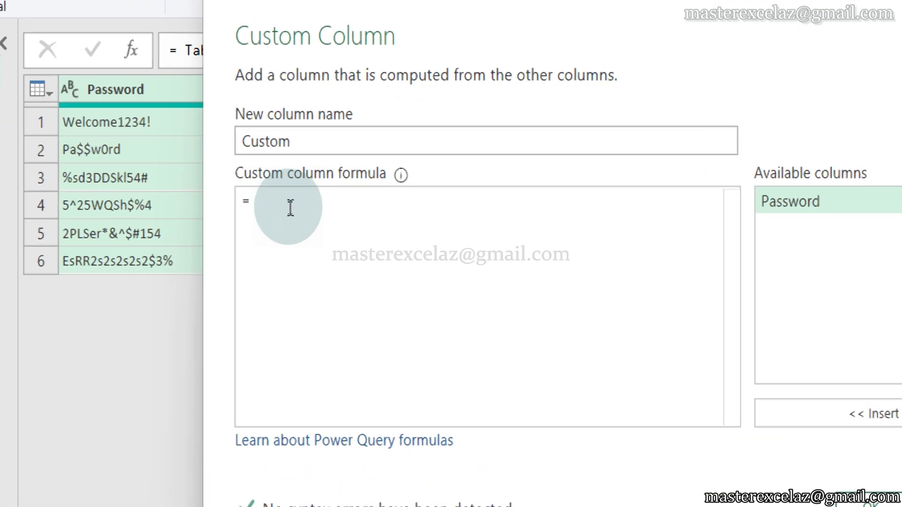
text(e)
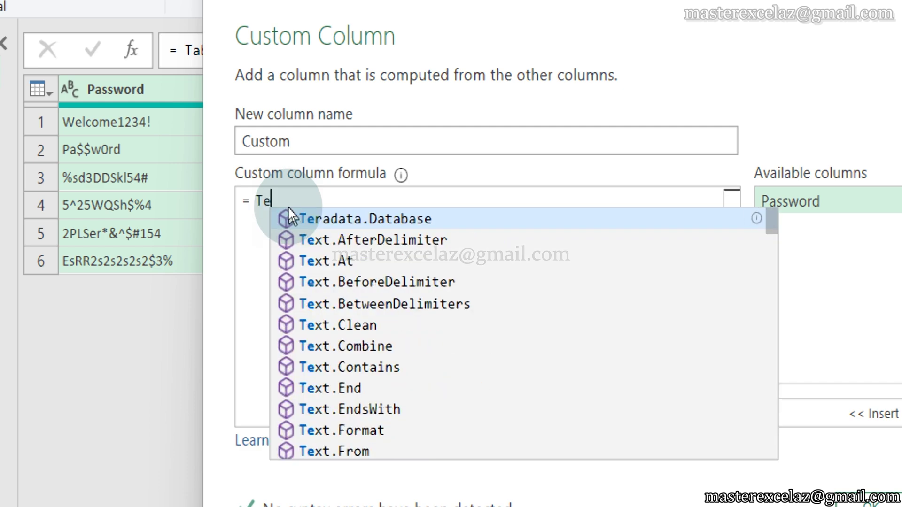
text(xt.)
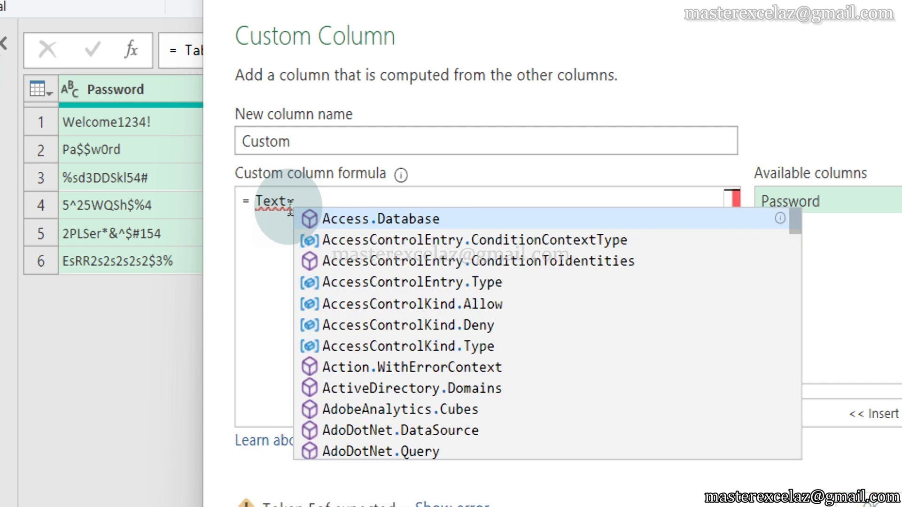
text(Select)
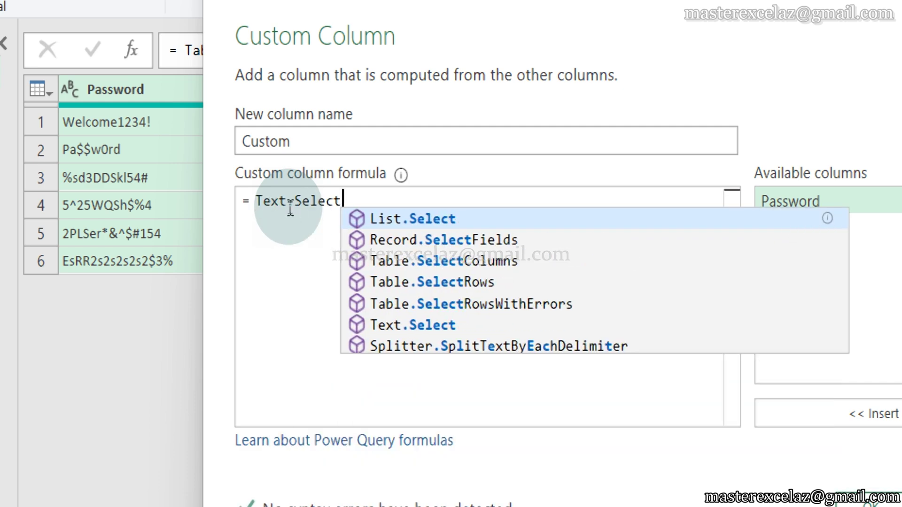
text(())
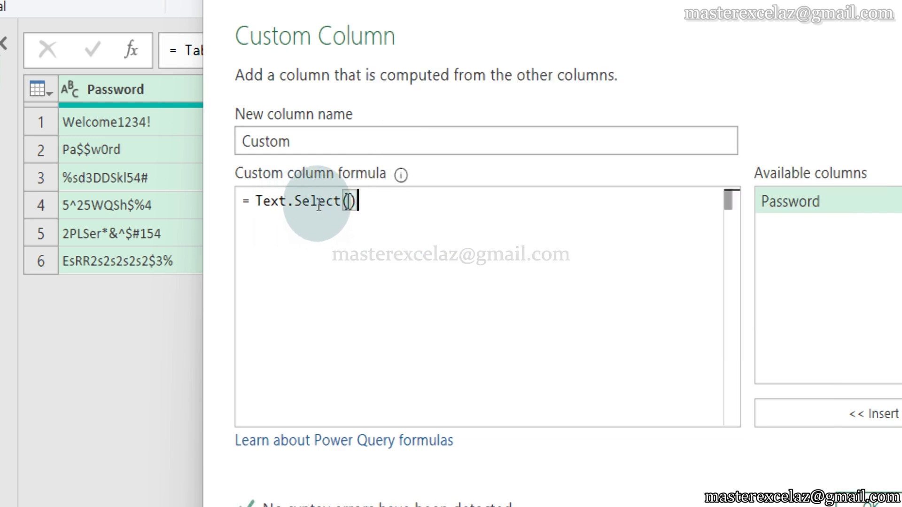
key(Left)
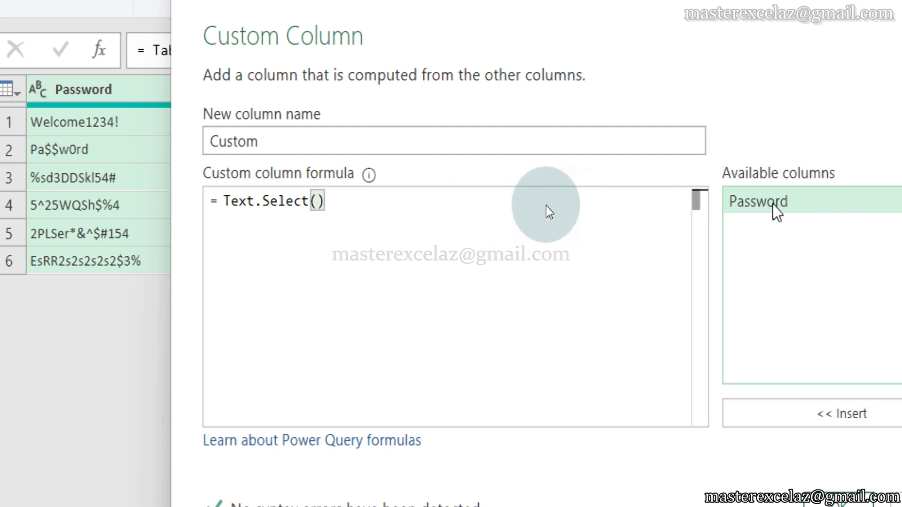
click(774, 211)
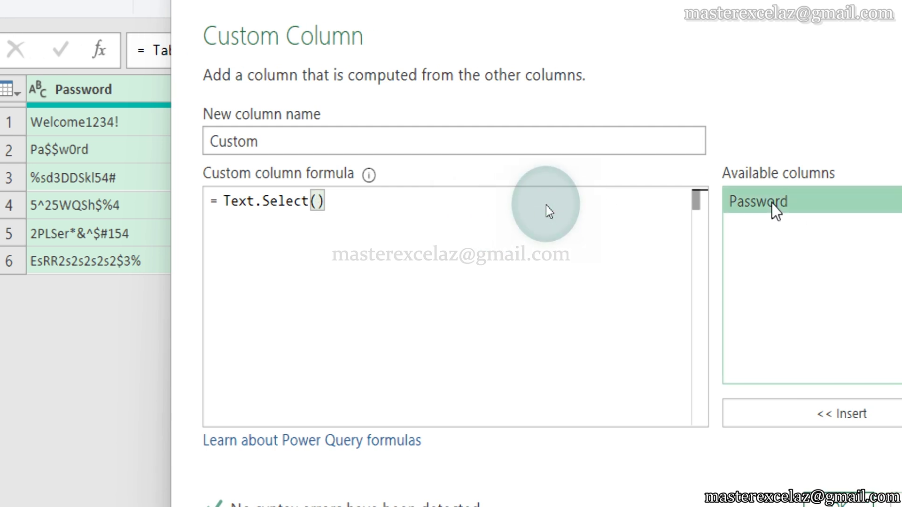
click(844, 427)
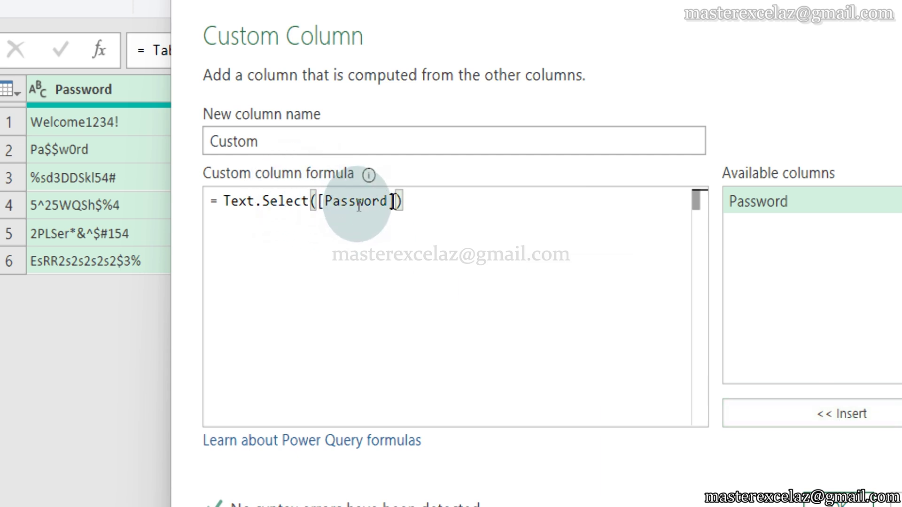
Step: Complete the formula as Text.Select([Password],{"0".."9"}) and add the custom column to the query
text(,)
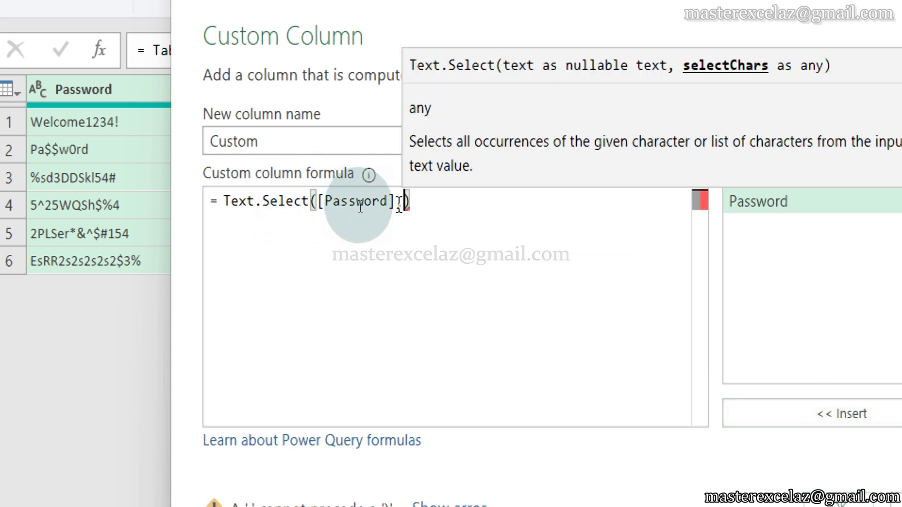
text({})
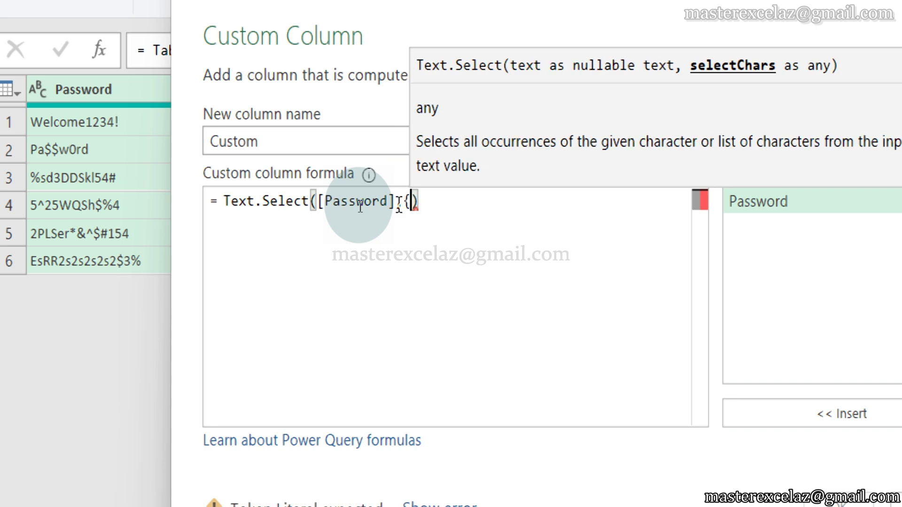
key(Left)
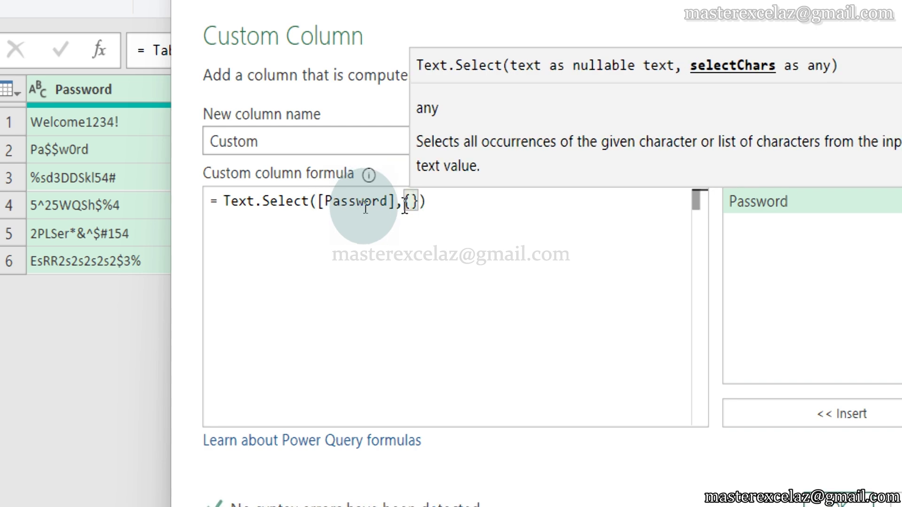
text(")
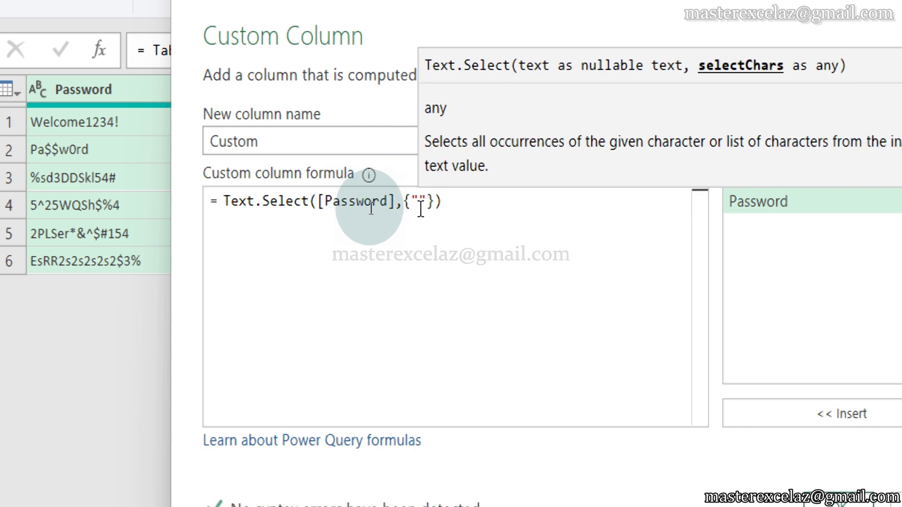
text(0)
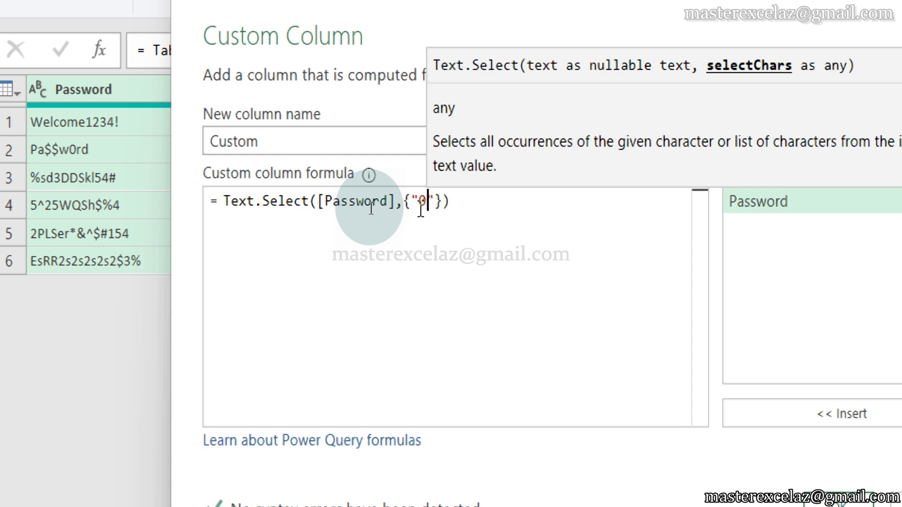
key(Right)
text(..)
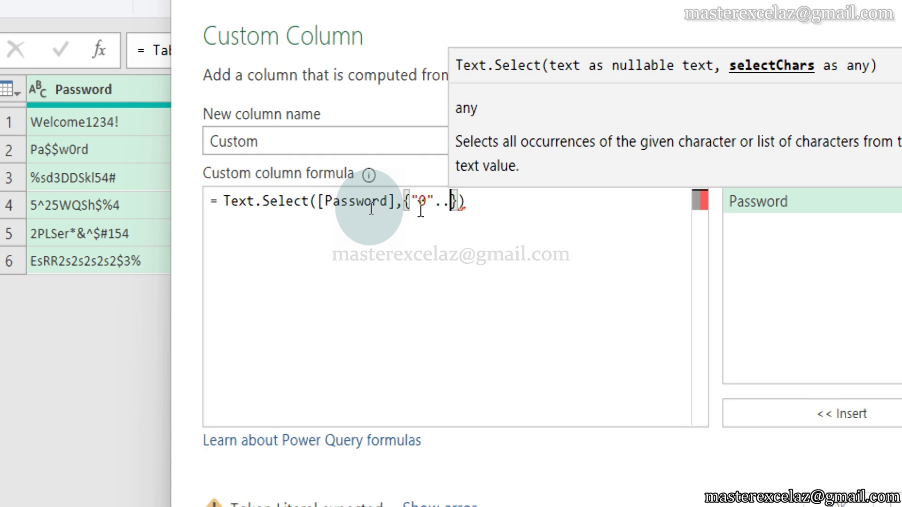
text("9)
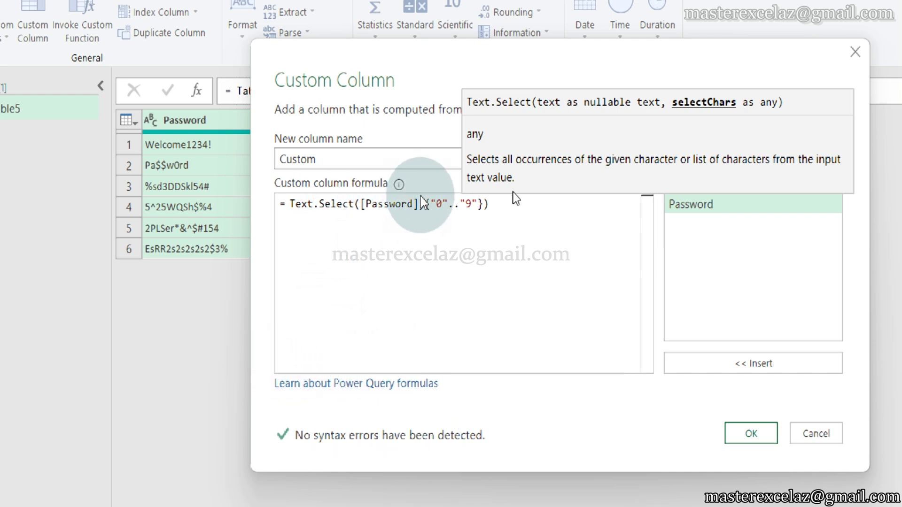
click(503, 206)
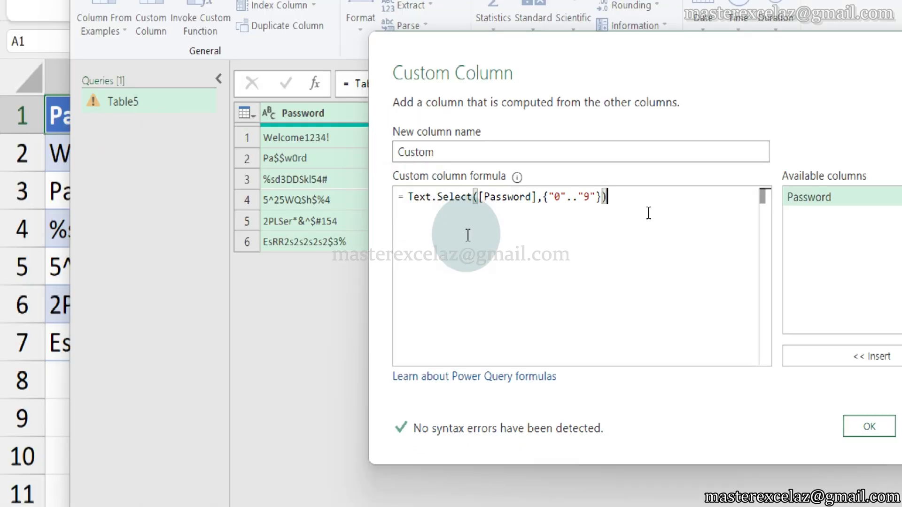
click(851, 426)
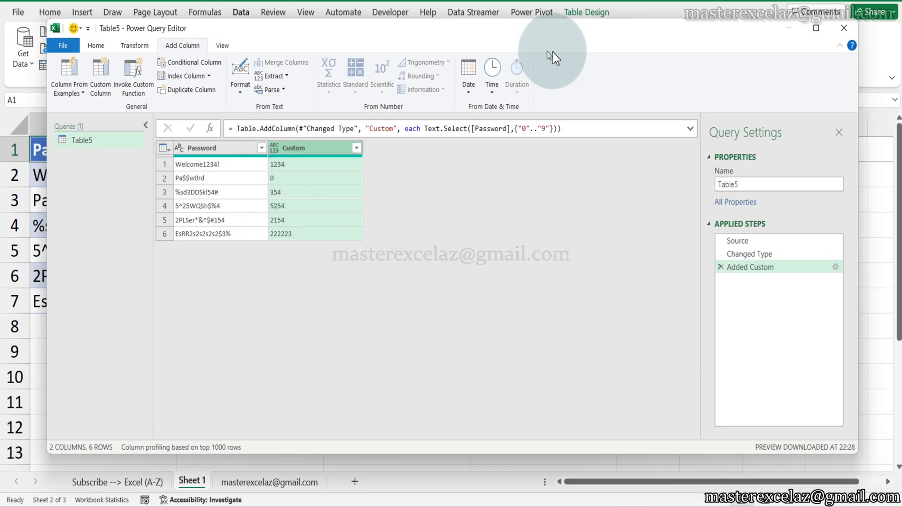
Step: Mark the digits in each Password value with the red annotation pen and circle the values in the Custom column
click(874, 2)
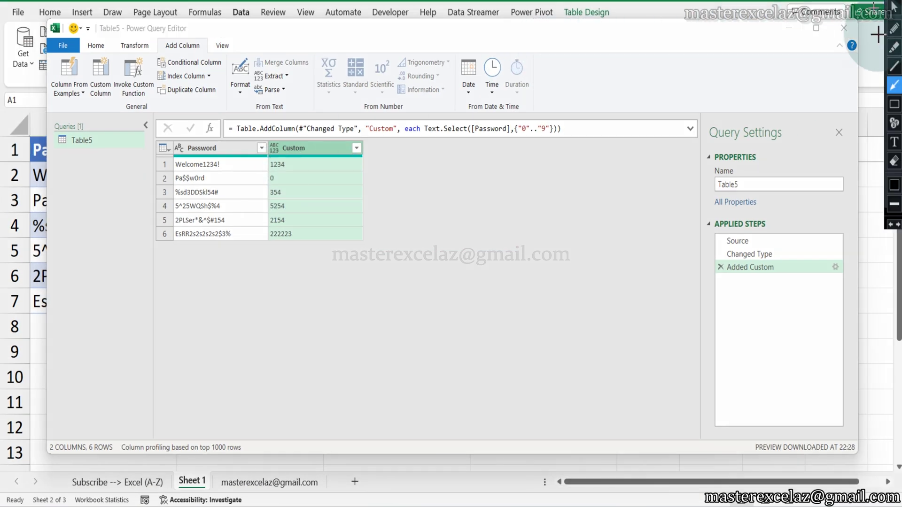
click(894, 32)
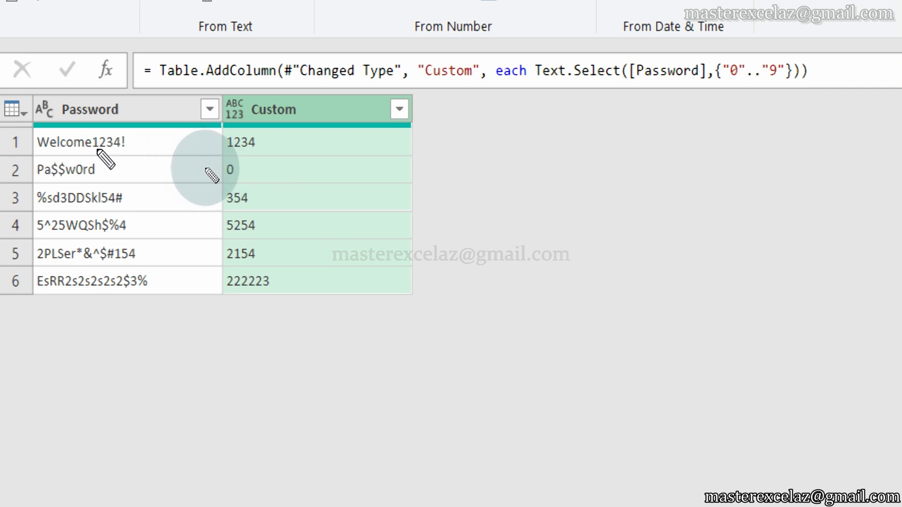
drag(95, 148, 126, 147)
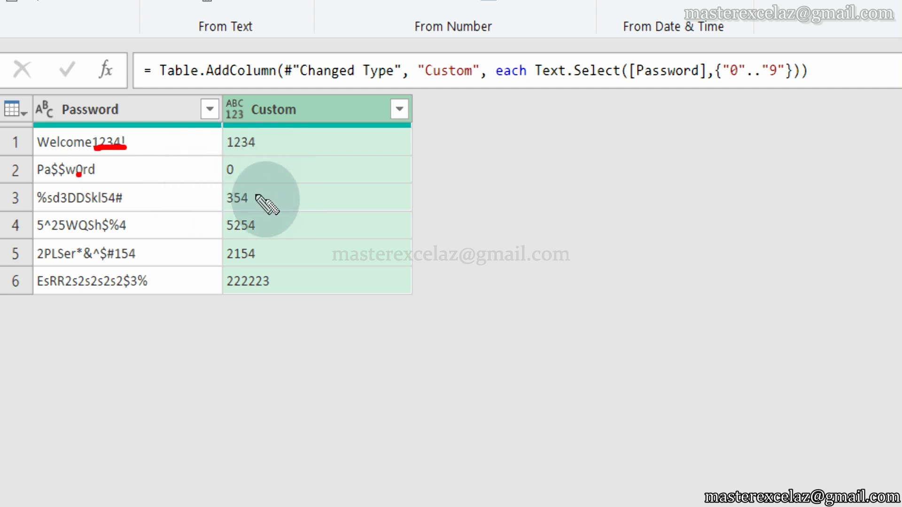
click(64, 202)
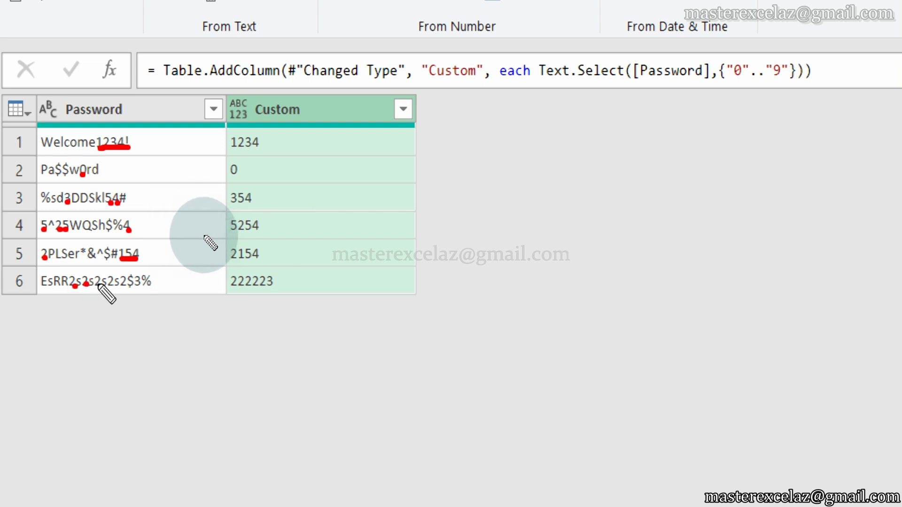
click(110, 285)
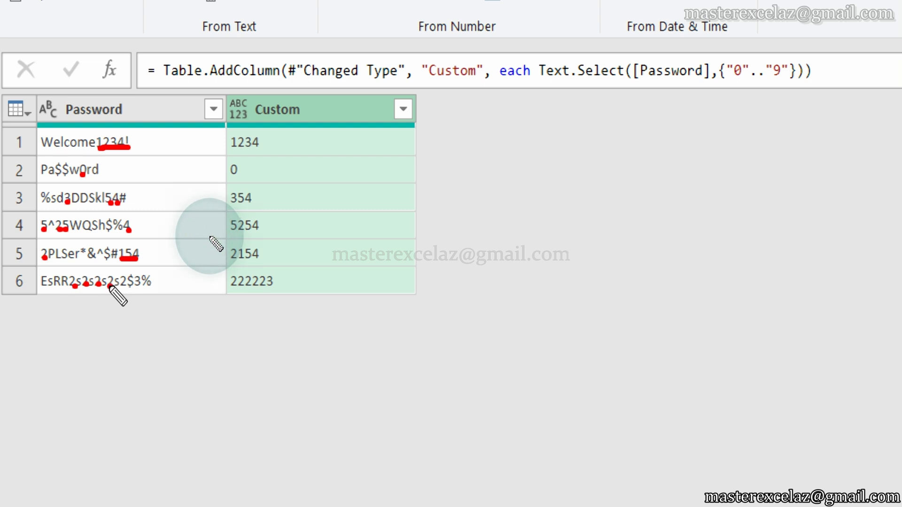
click(137, 284)
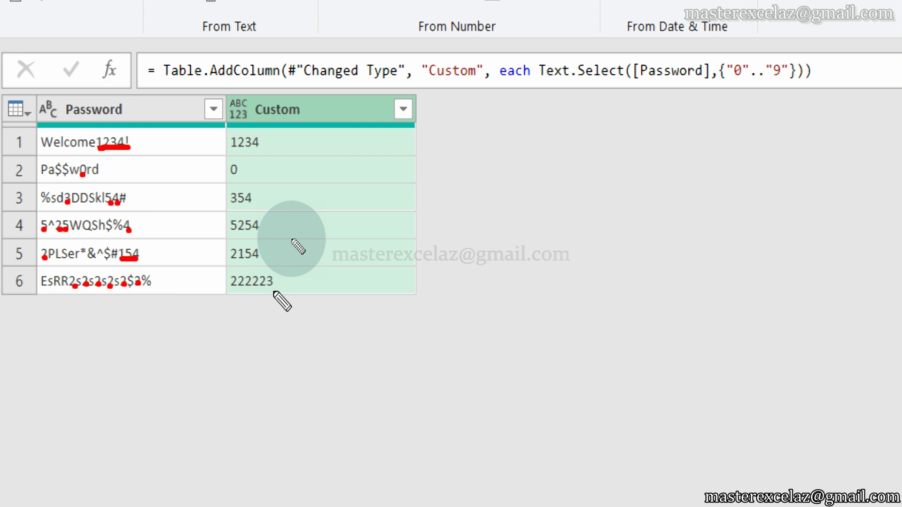
mouse_move(262, 301)
mouse_down()
mouse_move(157, 241)
mouse_move(231, 108)
mouse_move(307, 235)
mouse_move(268, 306)
mouse_move(254, 303)
mouse_up()
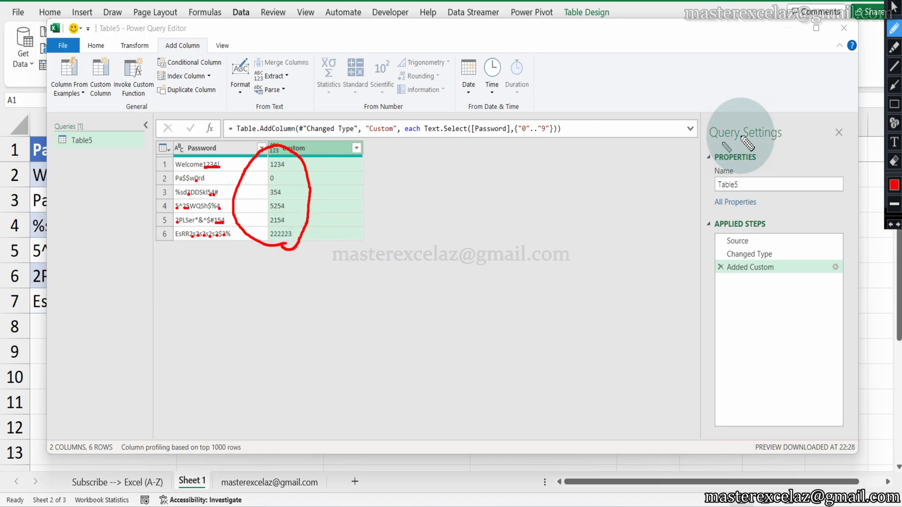
Step: Highlight the names of the first and last sheet tabs in yellow with the annotation highlighter
click(893, 49)
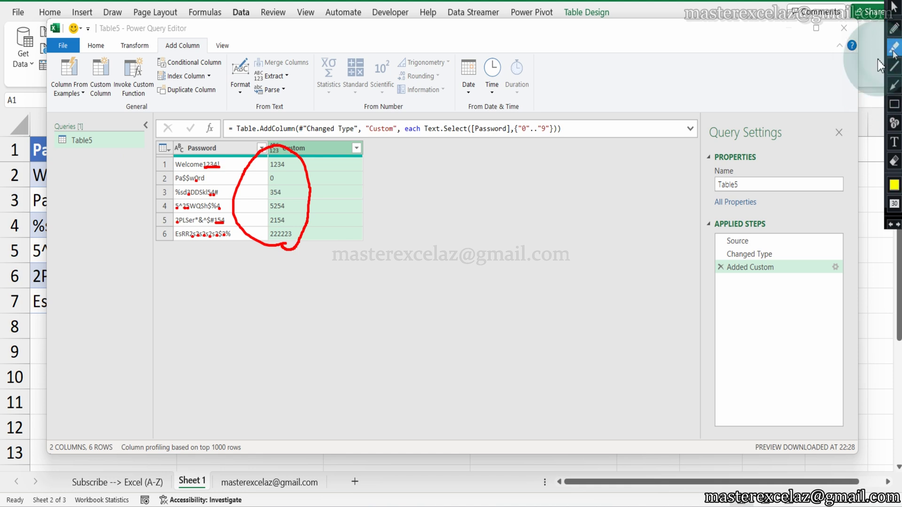
drag(70, 482, 167, 483)
drag(224, 484, 320, 482)
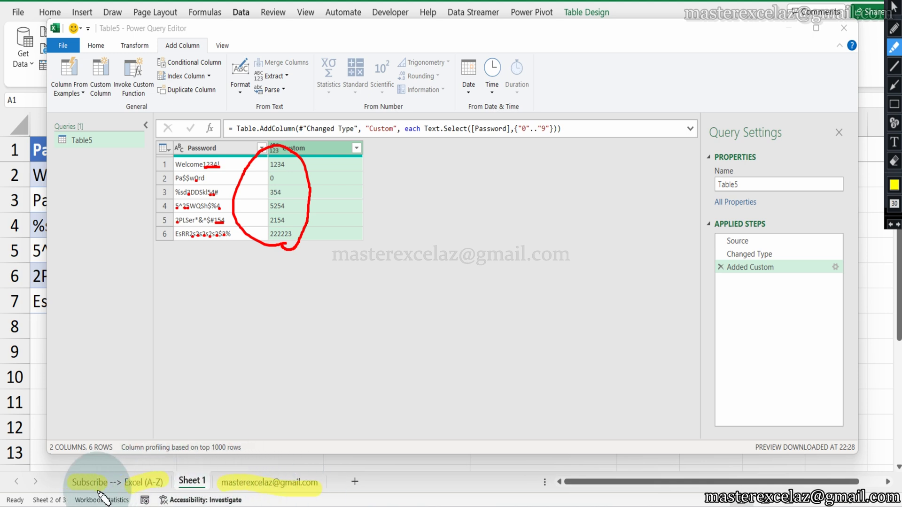